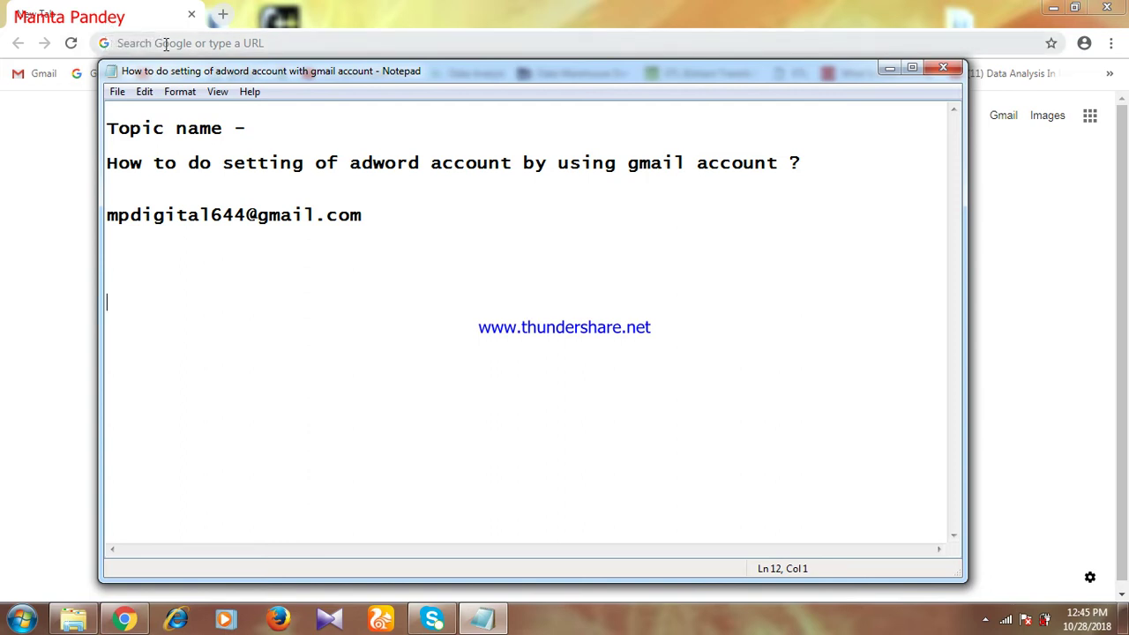
Search Google for 'adwords' and open the official 'AdWords - Google Ads' home page.
click(165, 44)
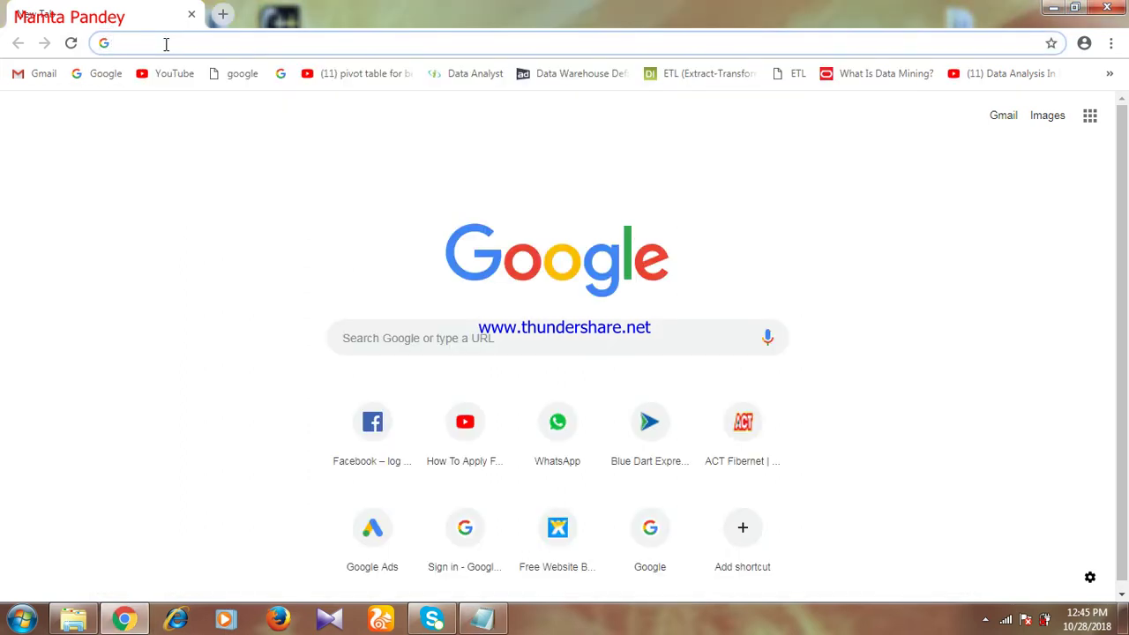
text(adwor)
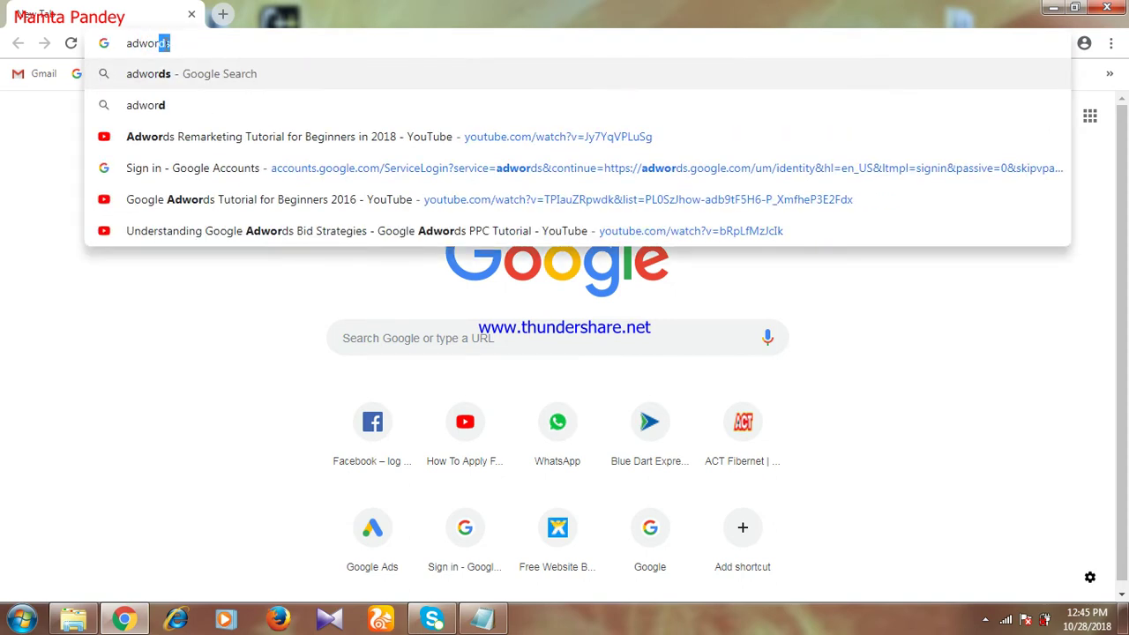
text(ds)
key(Return)
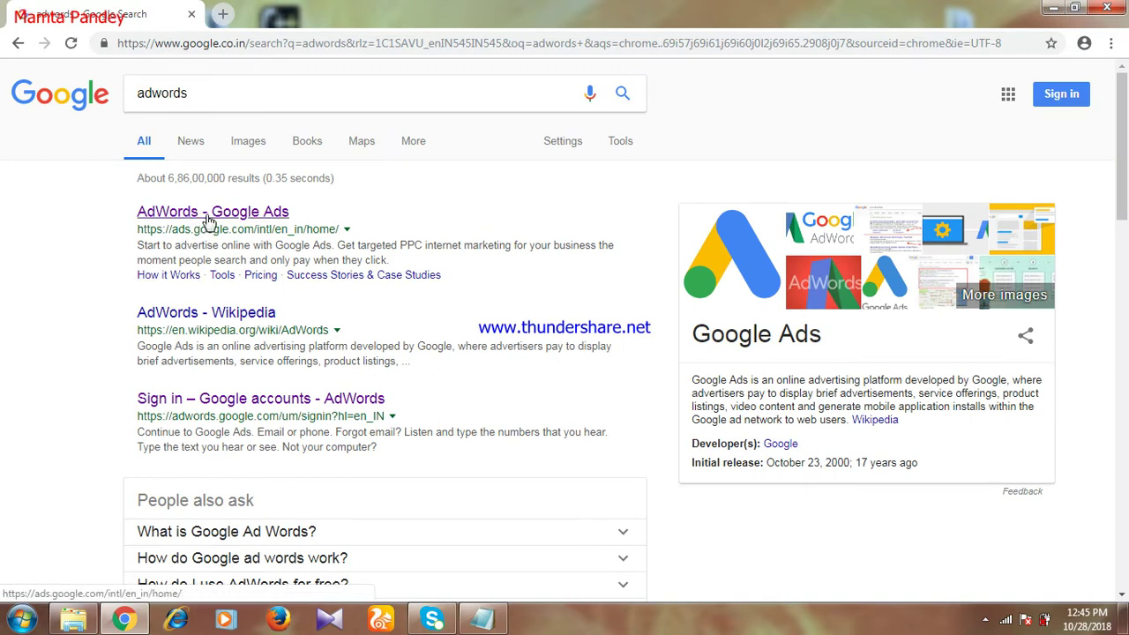
click(207, 216)
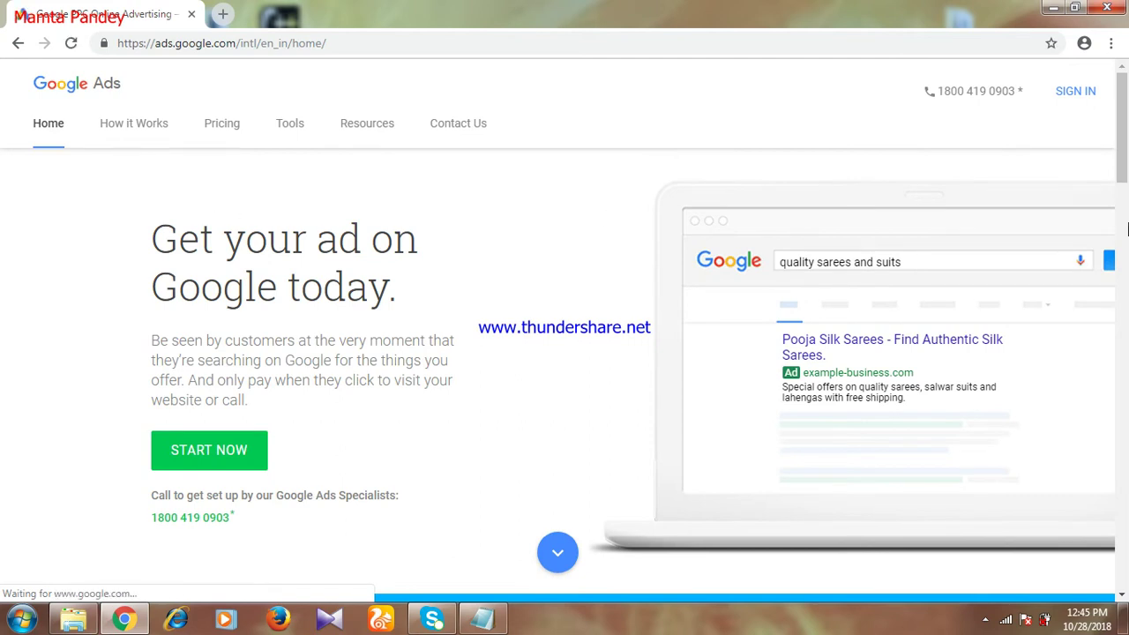
Start the Google Ads sign-in and check the saved account address in Notepad.
click(1074, 91)
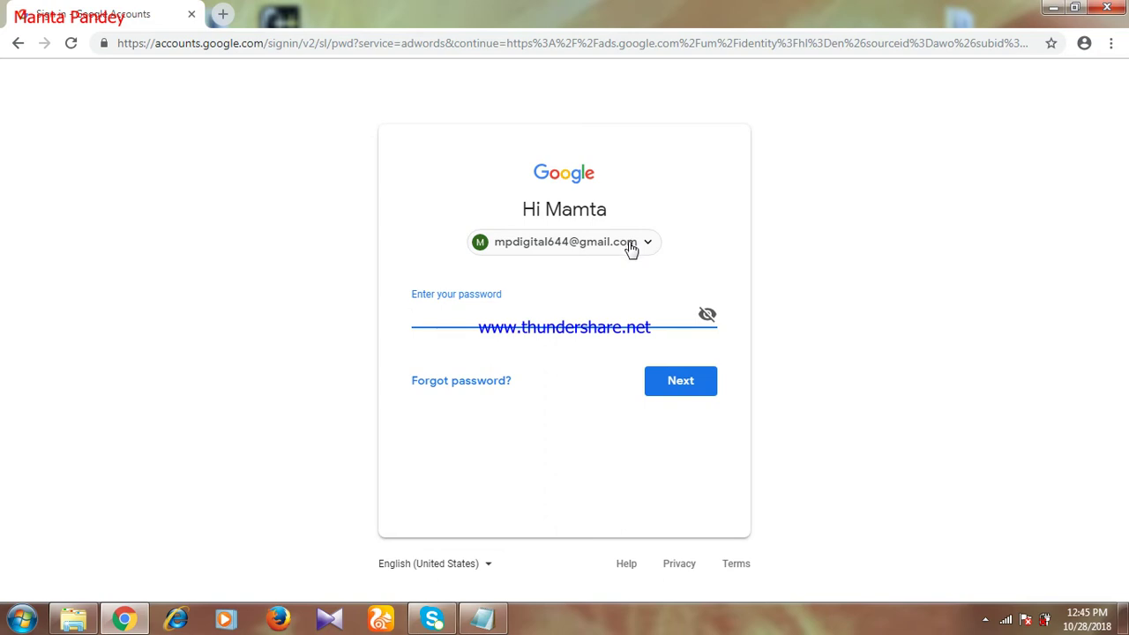
click(632, 250)
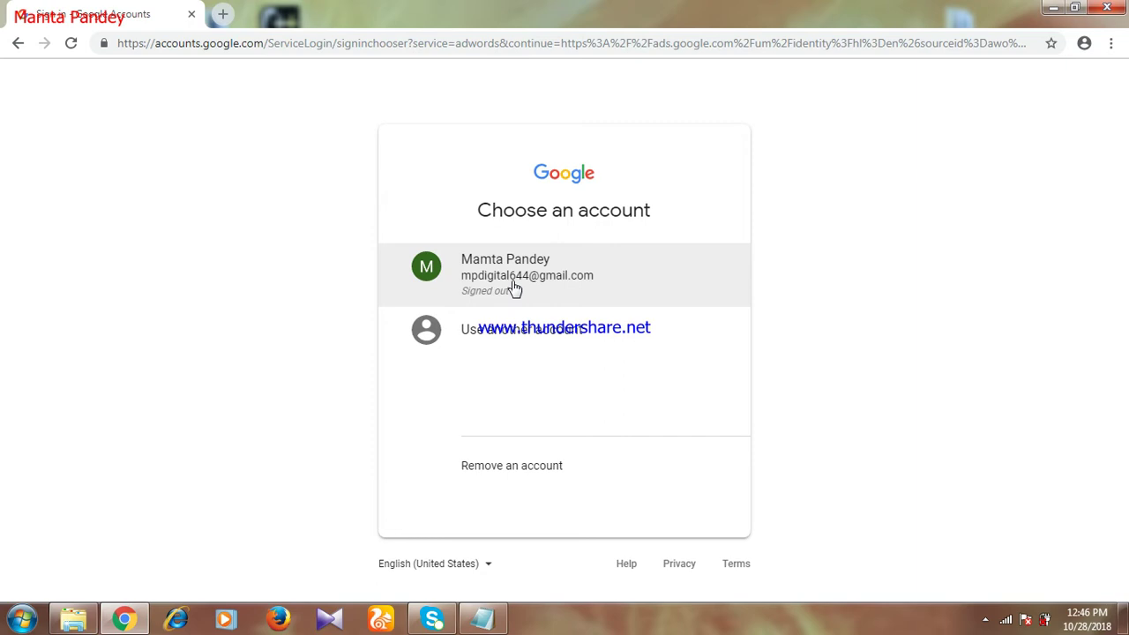
click(482, 622)
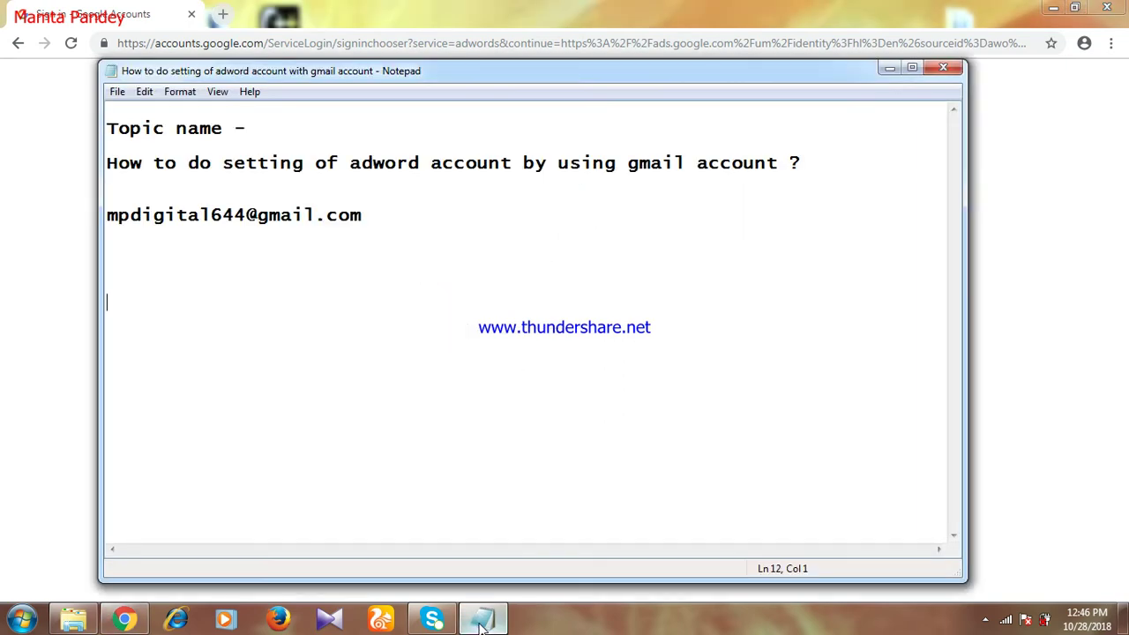
click(482, 621)
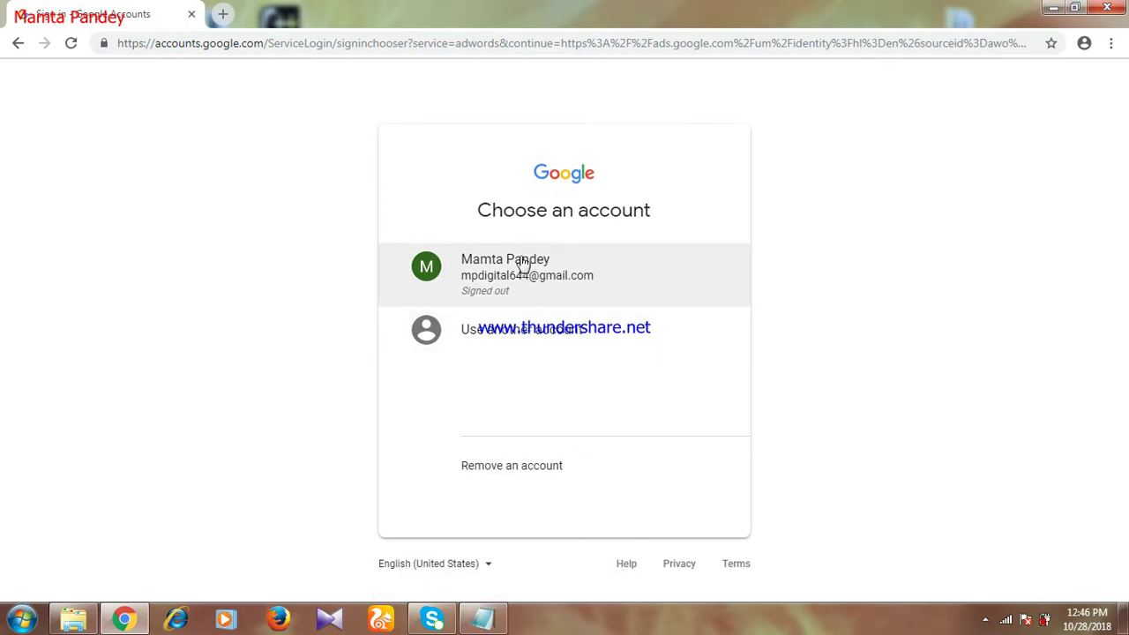
Choose the saved Gmail account and submit its password to sign in.
click(522, 262)
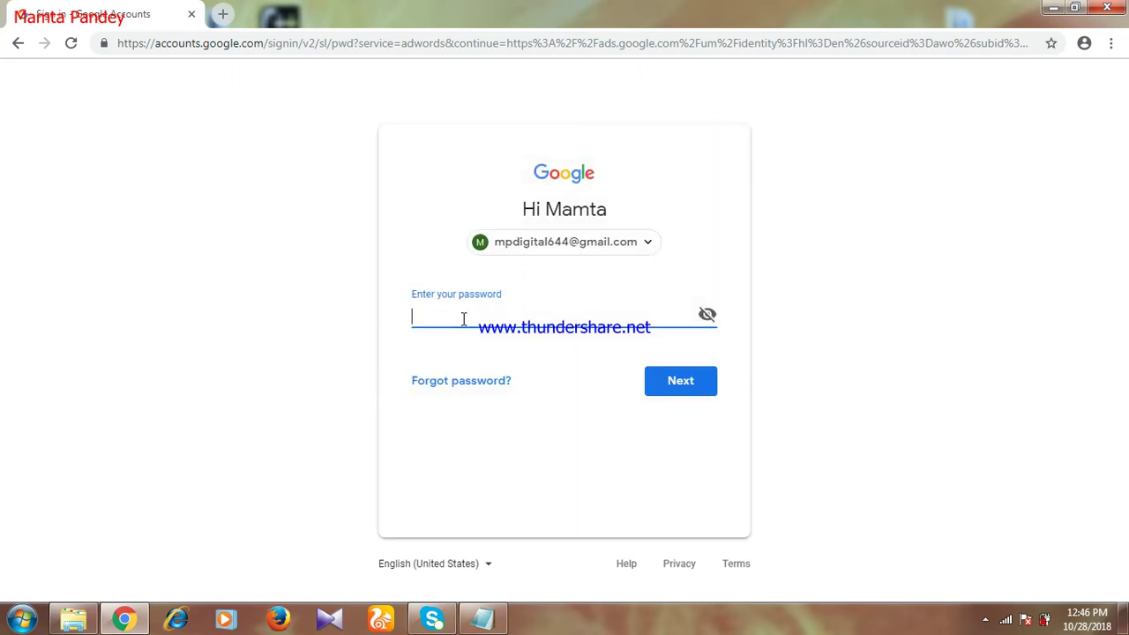
click(672, 382)
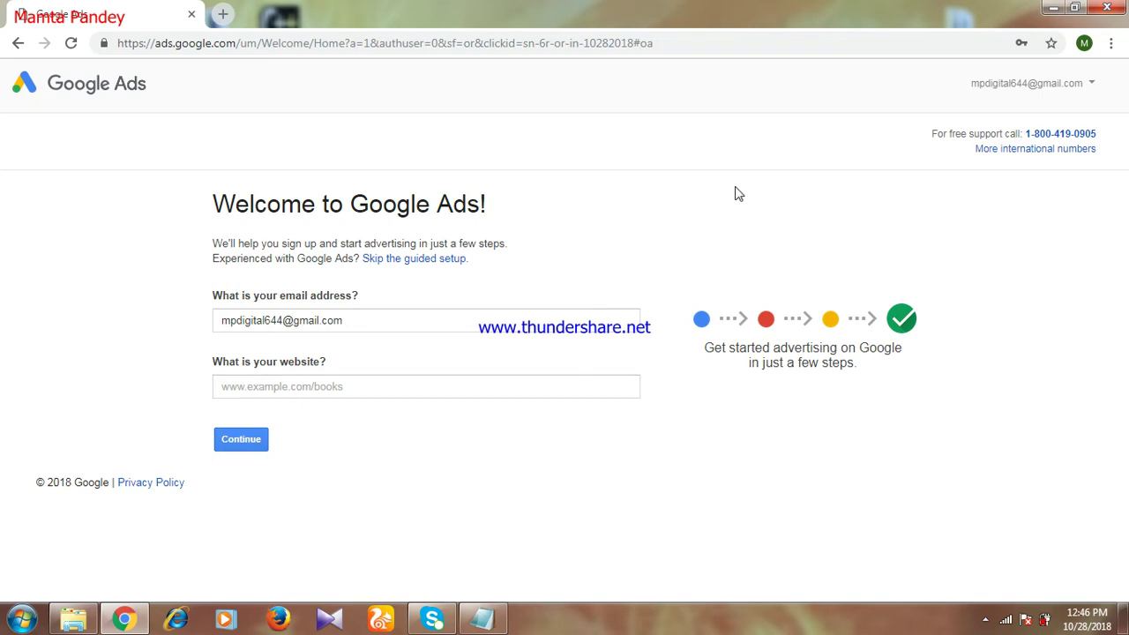
Skip guided setup and save the account with India, Indian time zone and Indian Rupee.
click(407, 261)
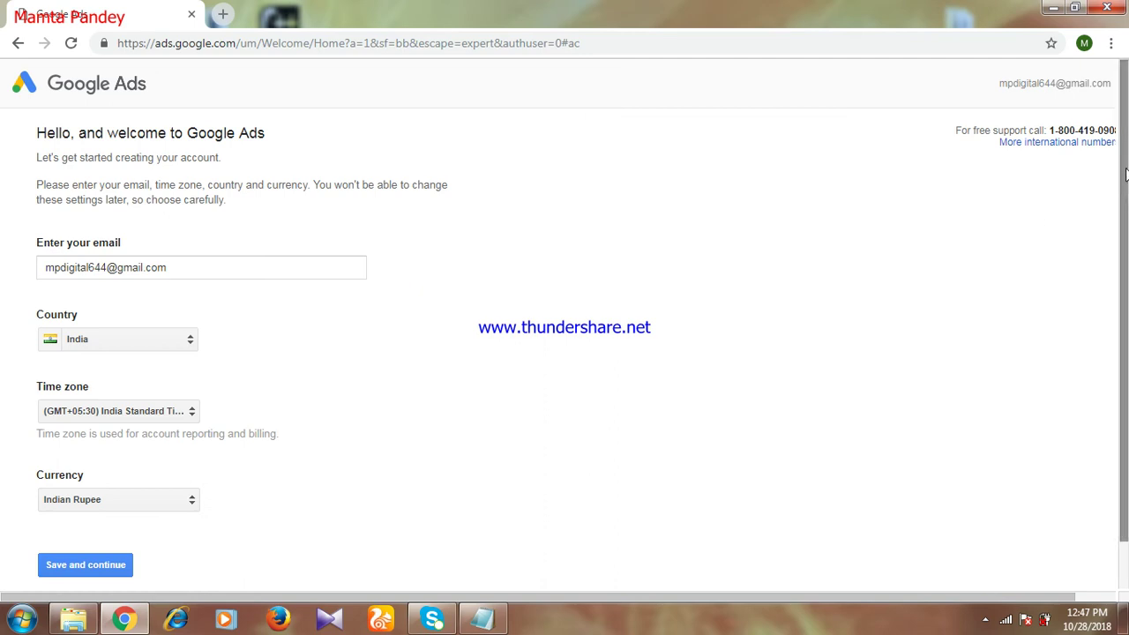
scroll(1125, 176, down, 1)
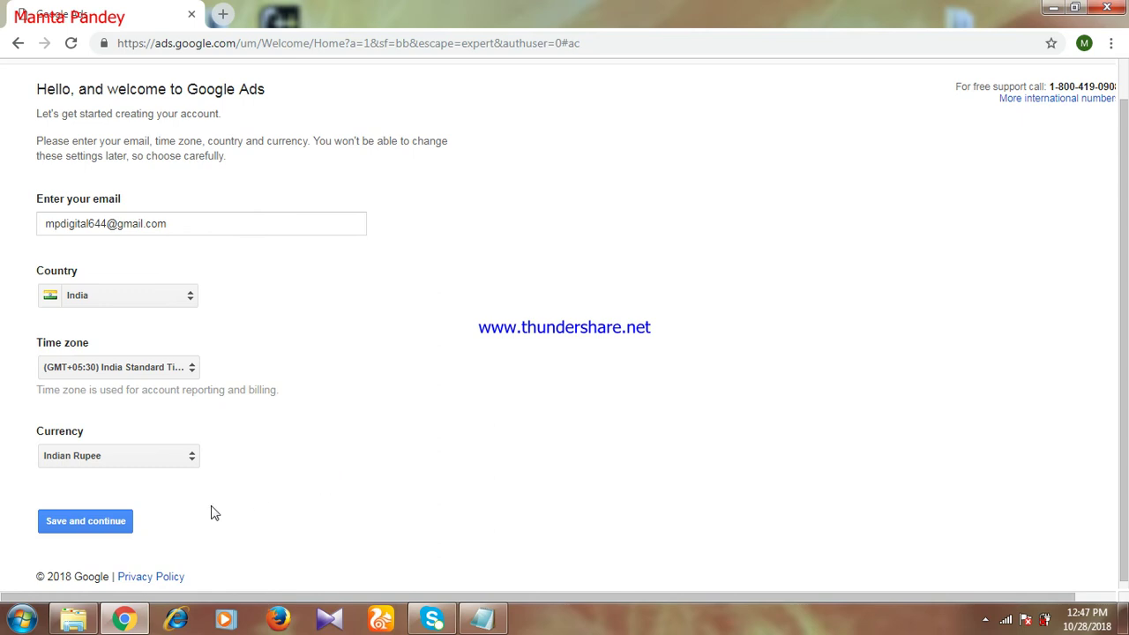
click(92, 521)
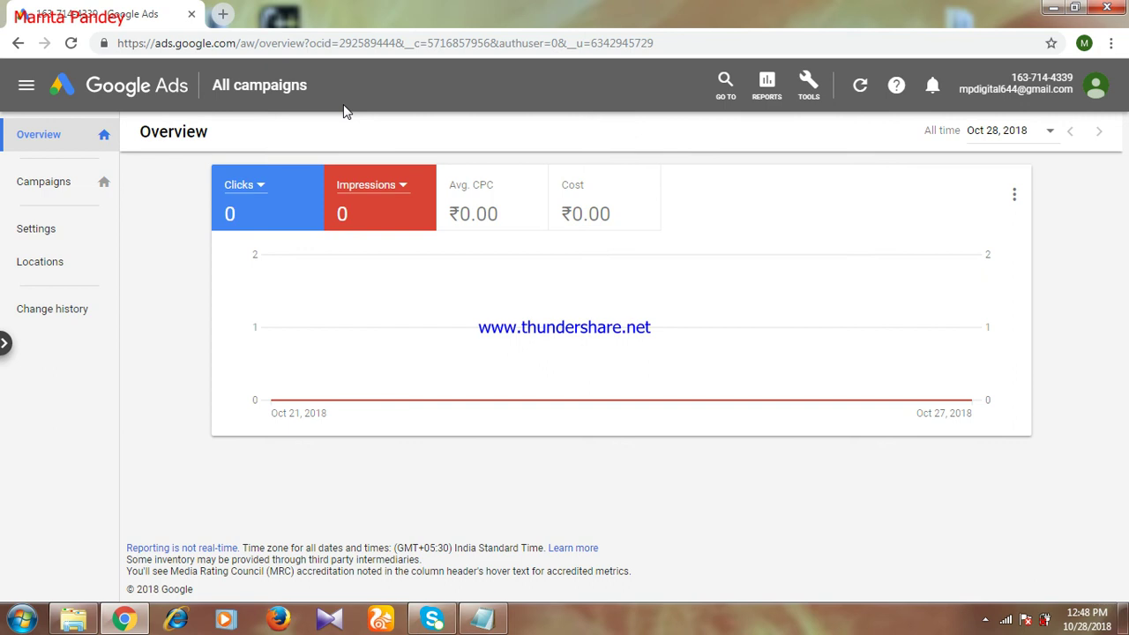
click(808, 83)
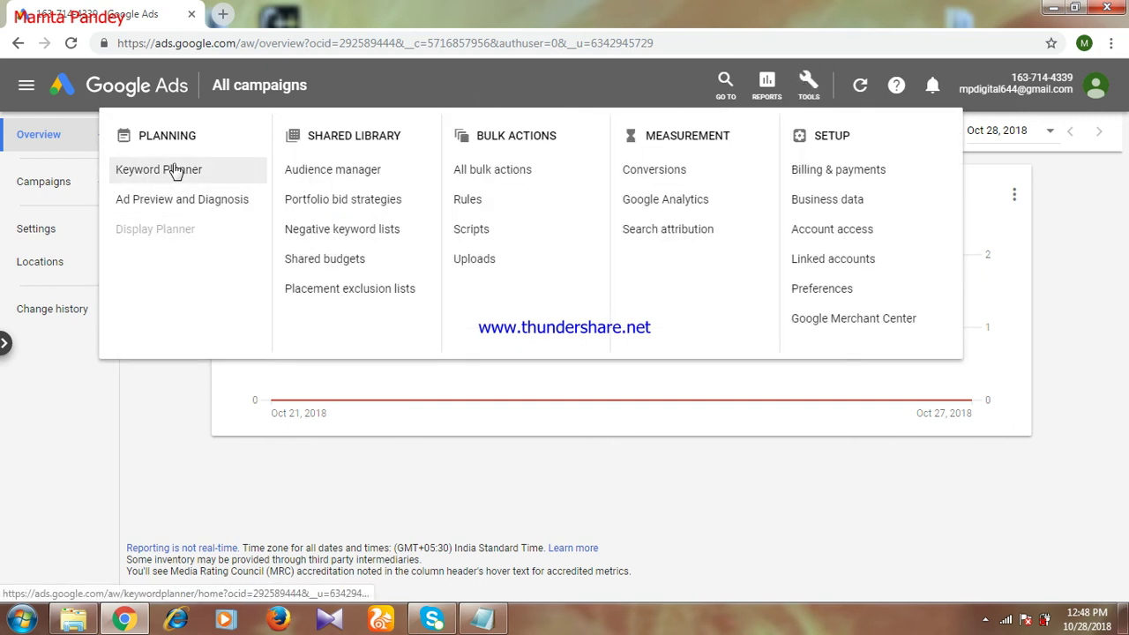
click(174, 426)
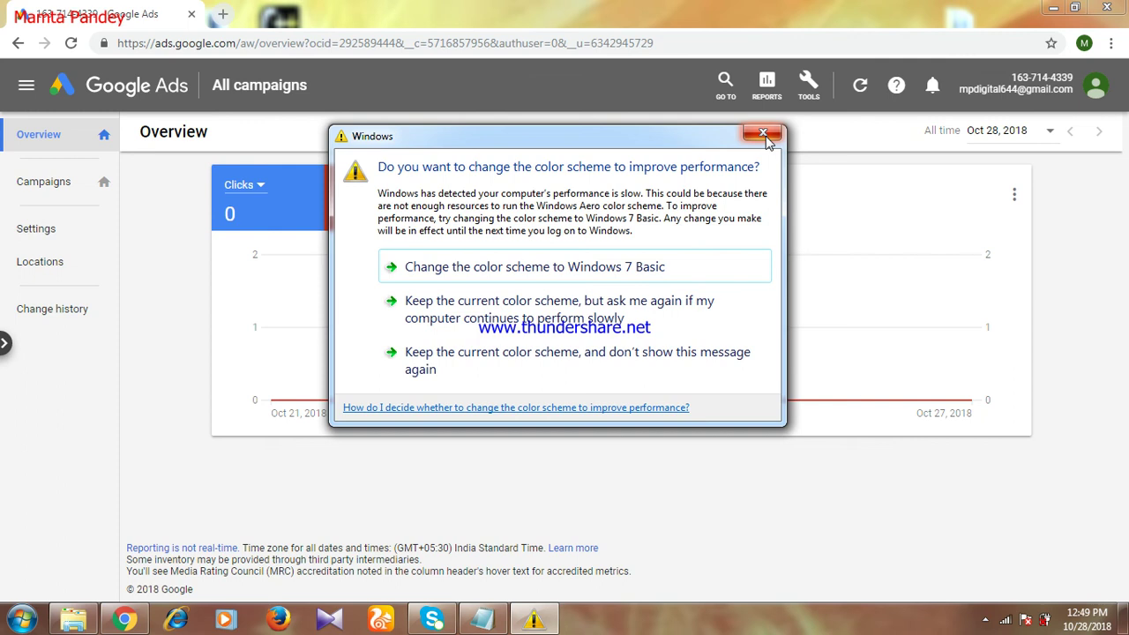
click(765, 133)
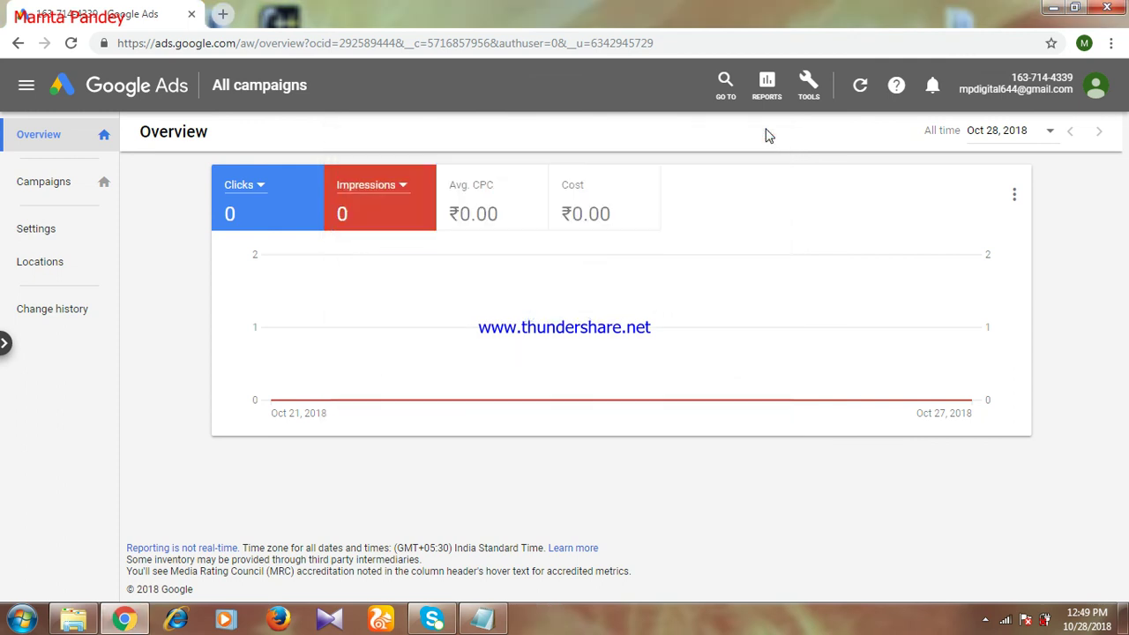